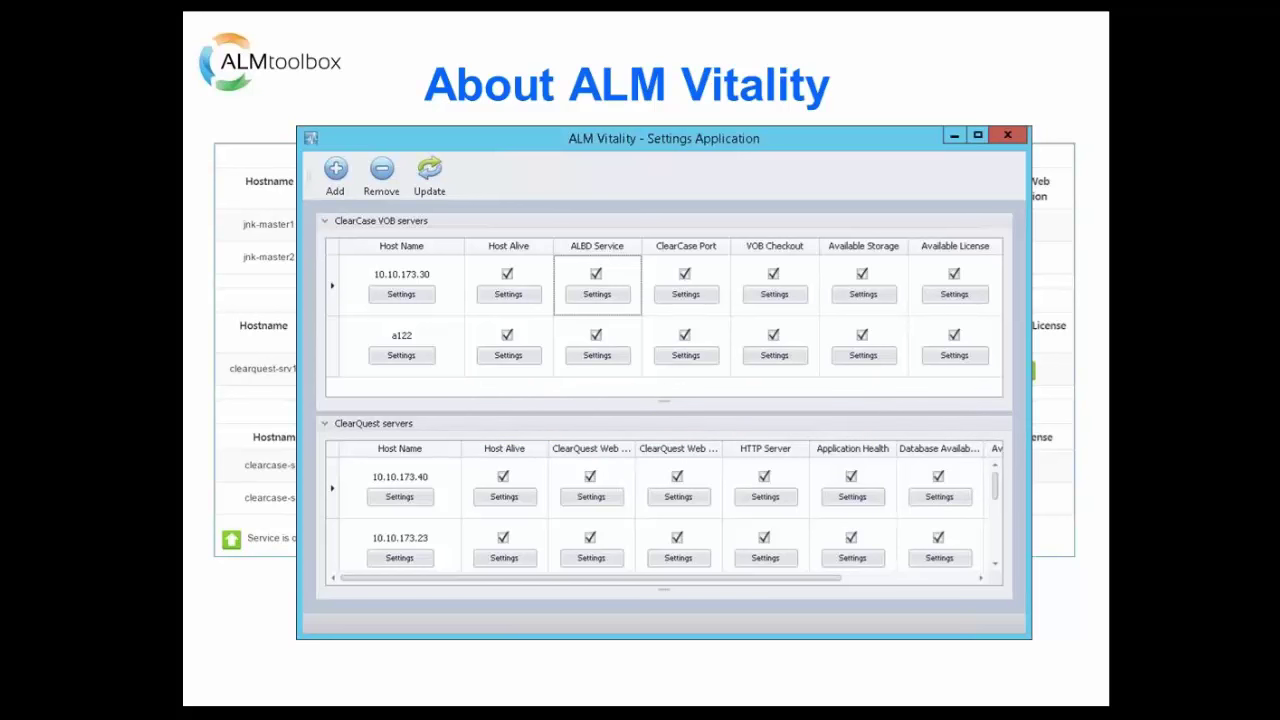
Step: Advance the slide show to the Live Demo slide and switch to the ALM Vitality live map in Chrome
{"action": "key", "text": "alt+Tab"}
{"action": "key", "text": "Right"}
{"action": "key", "text": "alt+Tab"}
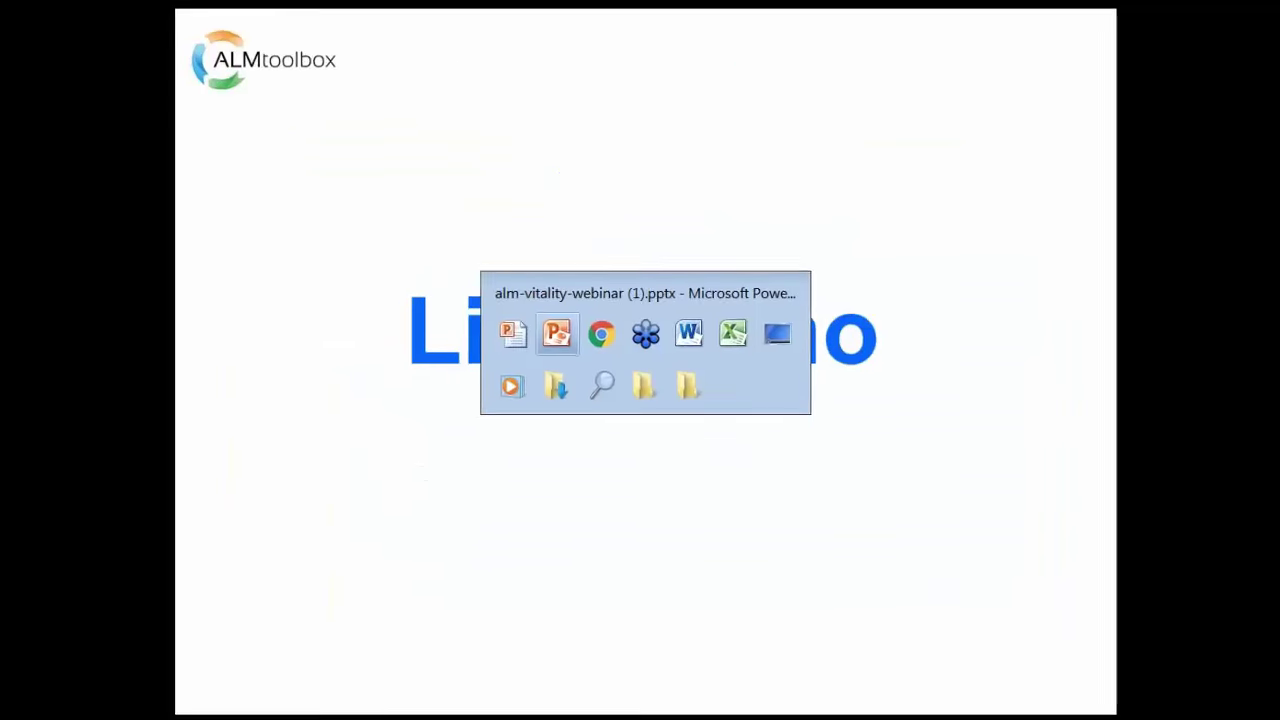
{"action": "key", "text": "Right"}
{"action": "key", "text": "Right"}
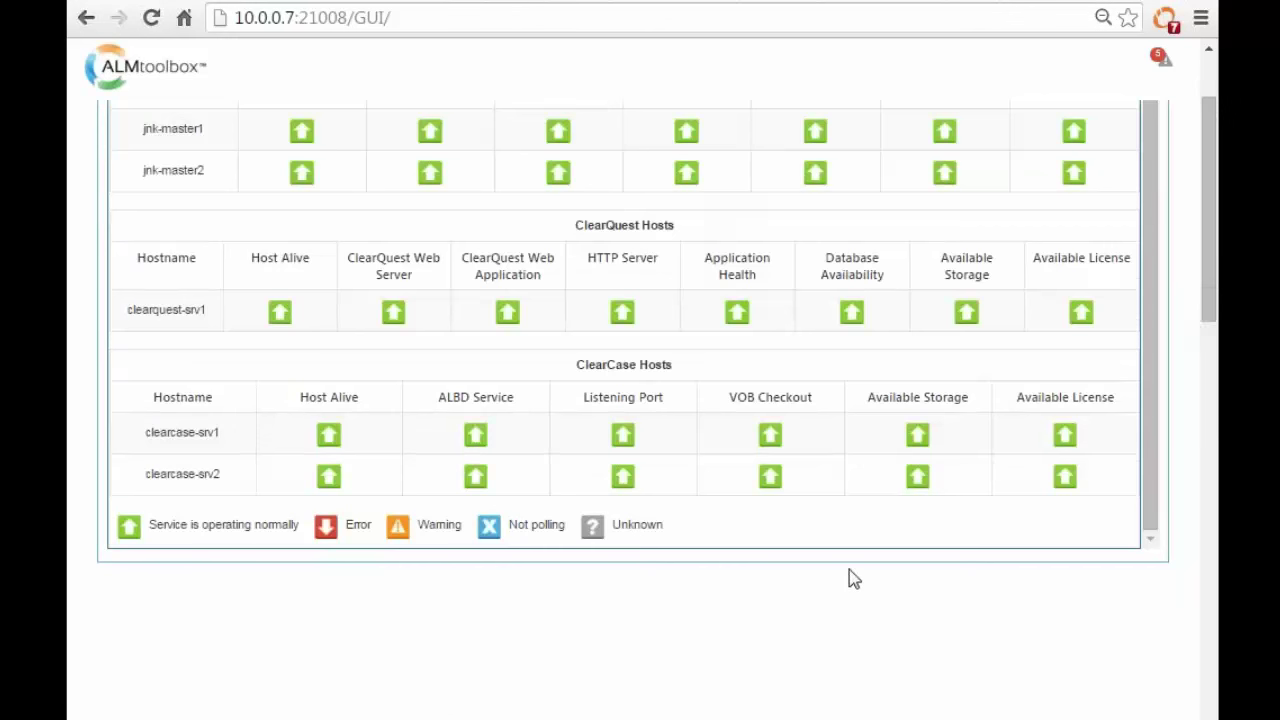
{"action": "scroll", "coordinate": [853, 578], "scroll_direction": "up", "scroll_amount": 3}
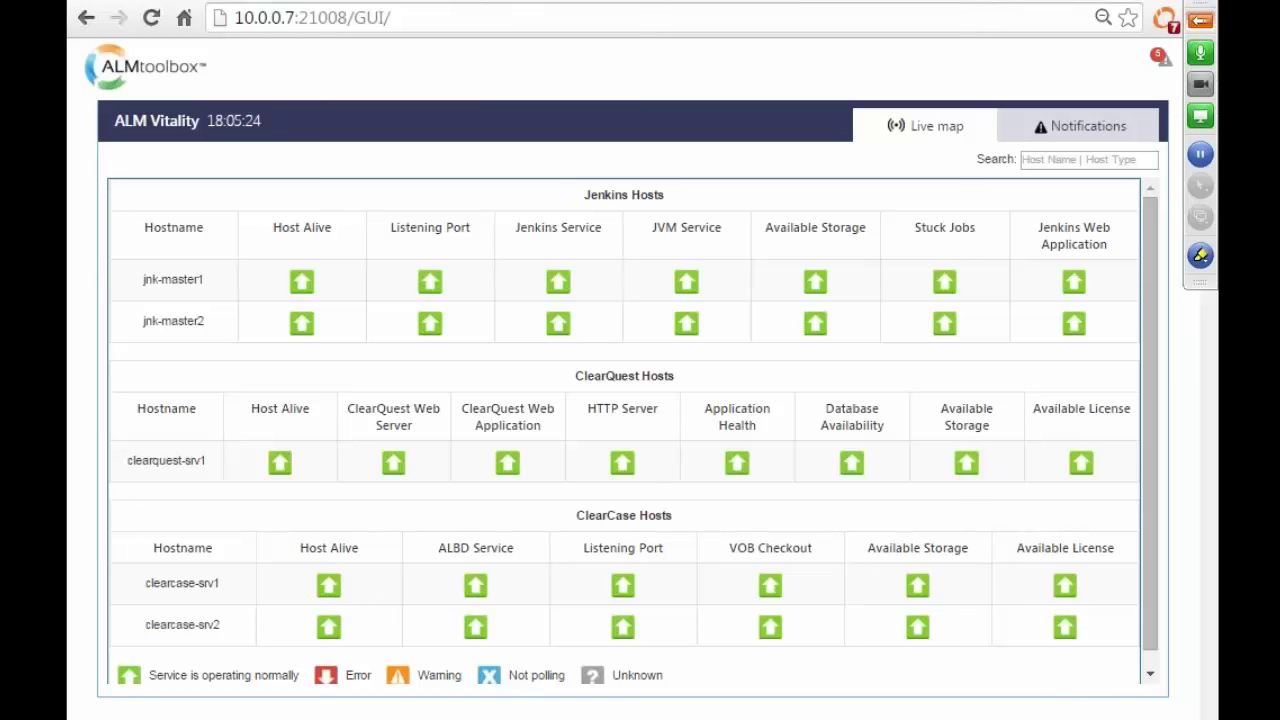
Step: Mark the Live map tab, the VOB Checkout column for ClearCase hosts and the Application Health column for ClearQuest hosts with the annotation pen
{"action": "left_click_drag", "start_coordinate": [906, 147], "coordinate": [968, 146]}
{"action": "key", "text": "Escape"}
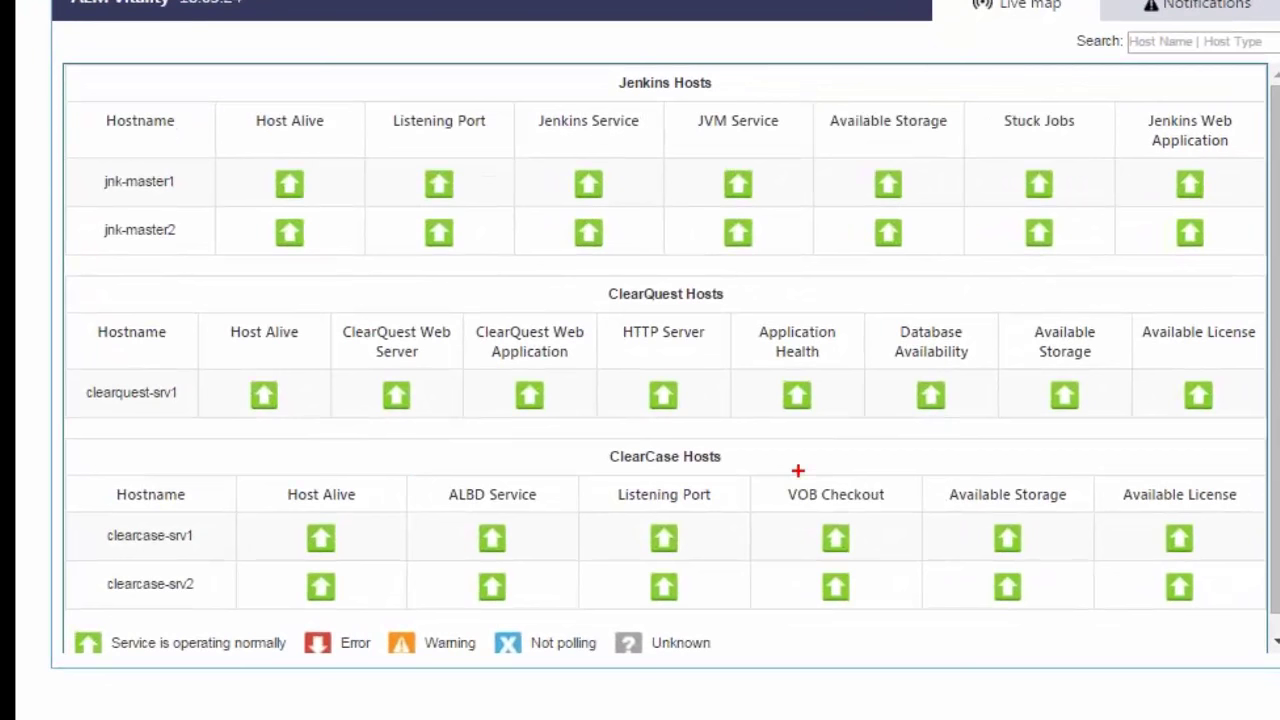
{"action": "mouse_move", "coordinate": [774, 457]}
{"action": "left_mouse_down"}
{"action": "mouse_move", "coordinate": [773, 608]}
{"action": "mouse_move", "coordinate": [907, 545]}
{"action": "left_mouse_up"}
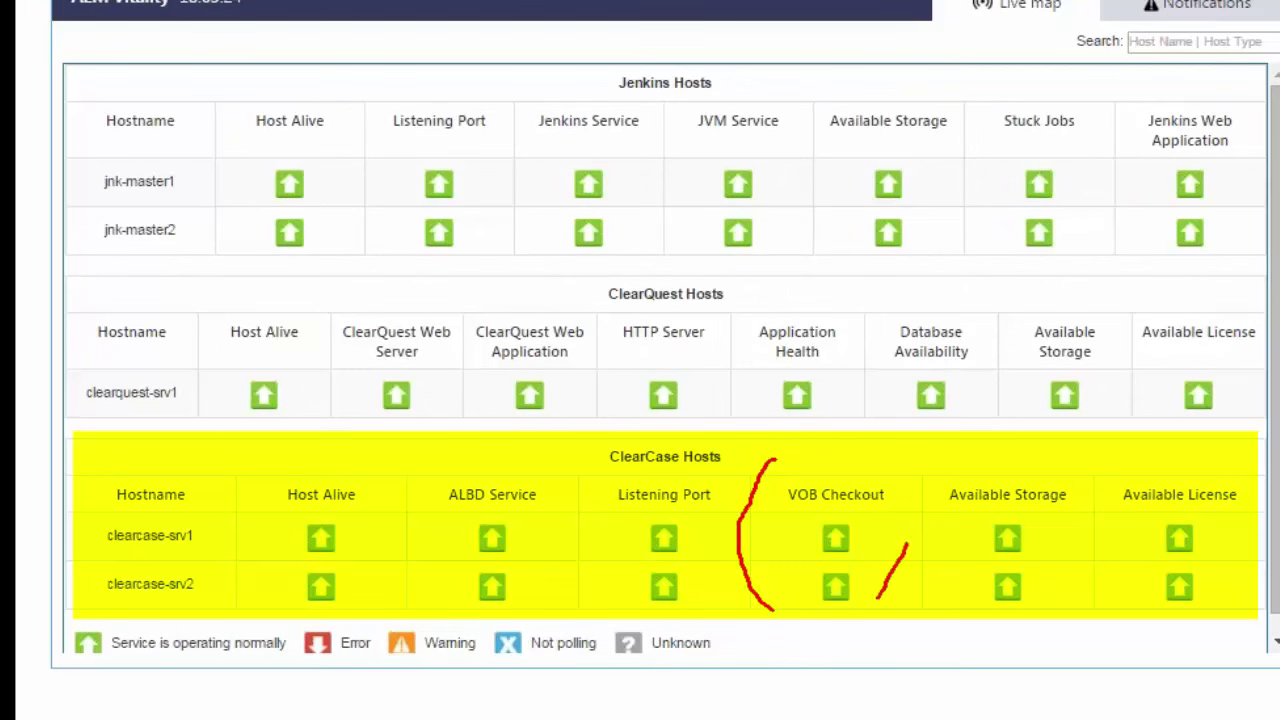
{"action": "mouse_move", "coordinate": [770, 290]}
{"action": "left_mouse_down"}
{"action": "mouse_move", "coordinate": [724, 335]}
{"action": "mouse_move", "coordinate": [770, 426]}
{"action": "mouse_move", "coordinate": [836, 410]}
{"action": "mouse_move", "coordinate": [850, 383]}
{"action": "left_mouse_up"}
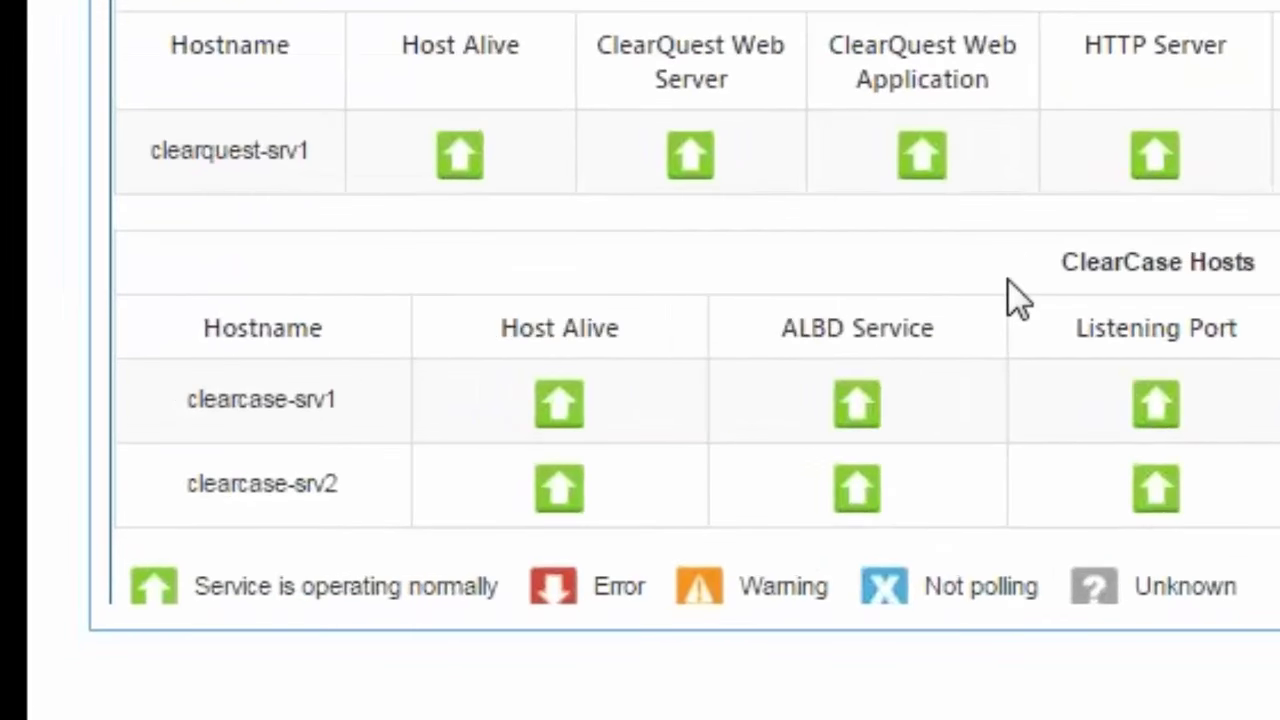
Step: Mark the Error, Warning, Not polling and Unknown statuses in the legend below the host tables
{"action": "scroll", "coordinate": [695, 303], "scroll_direction": "down", "scroll_amount": 1}
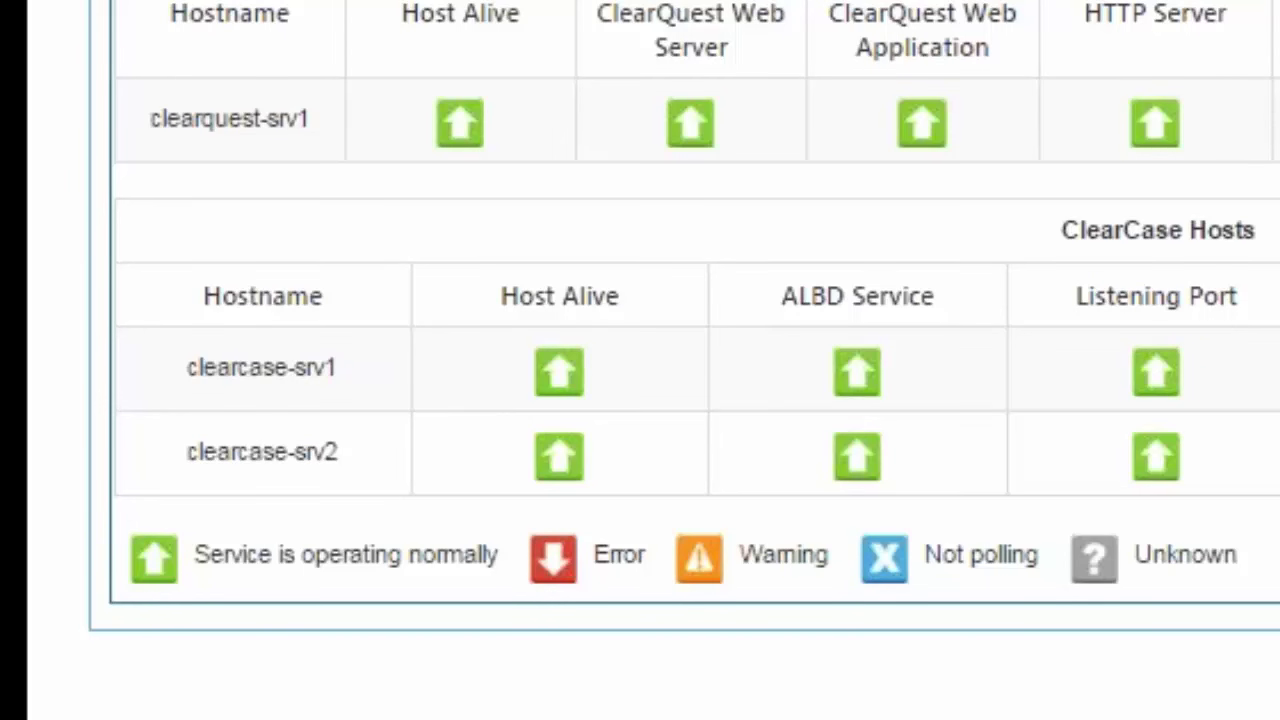
{"action": "mouse_move", "coordinate": [514, 506]}
{"action": "left_mouse_down"}
{"action": "mouse_move", "coordinate": [493, 560]}
{"action": "mouse_move", "coordinate": [645, 626]}
{"action": "mouse_move", "coordinate": [824, 615]}
{"action": "left_mouse_up"}
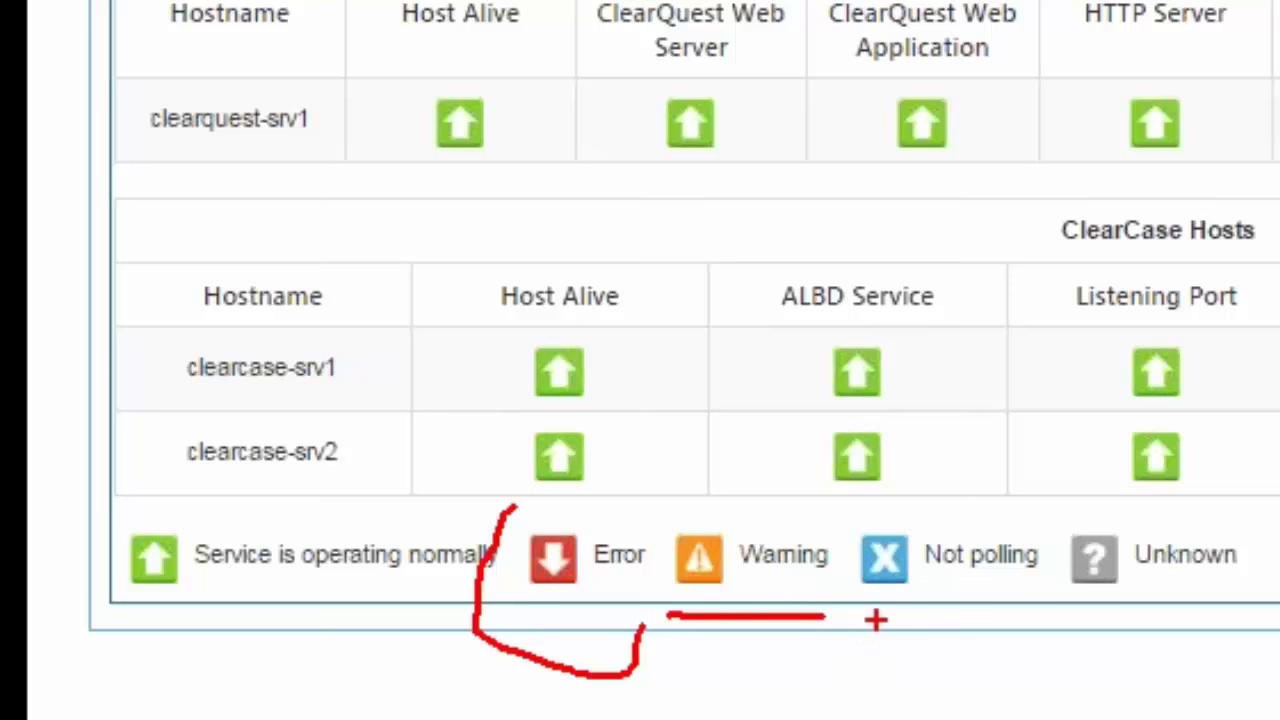
{"action": "left_click_drag", "start_coordinate": [877, 607], "coordinate": [1035, 619]}
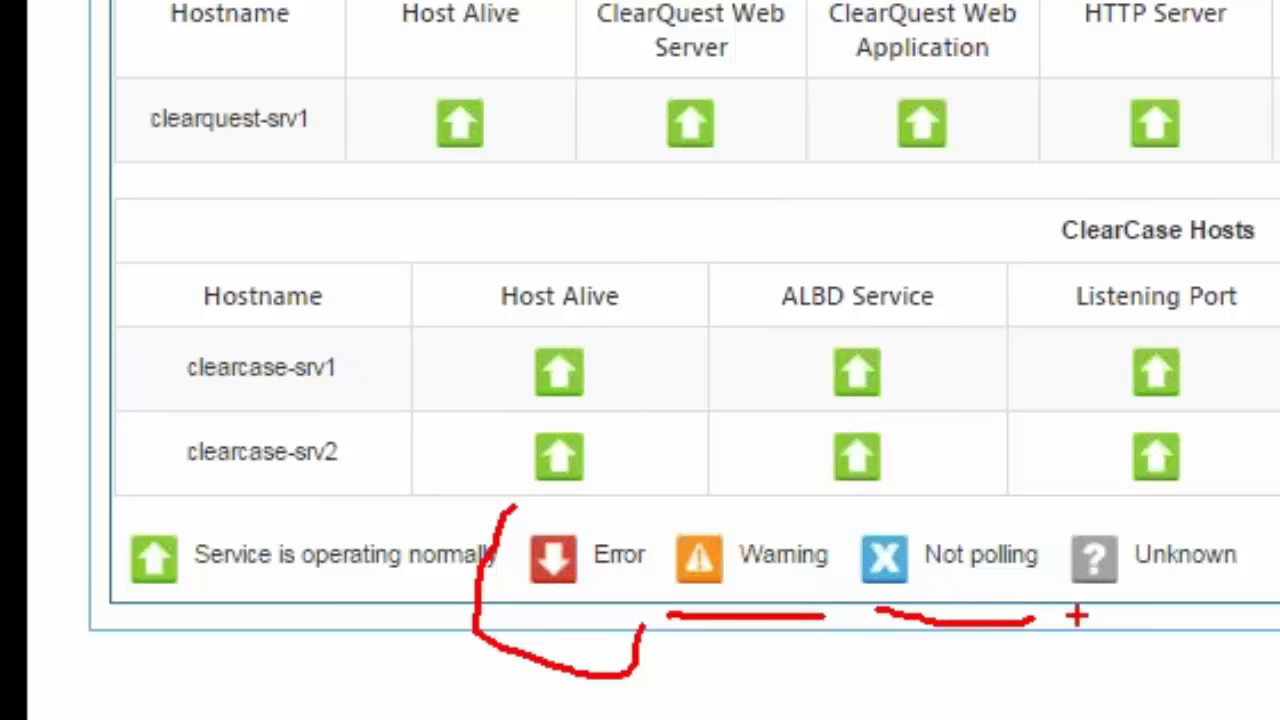
{"action": "left_click_drag", "start_coordinate": [1096, 618], "coordinate": [1268, 620]}
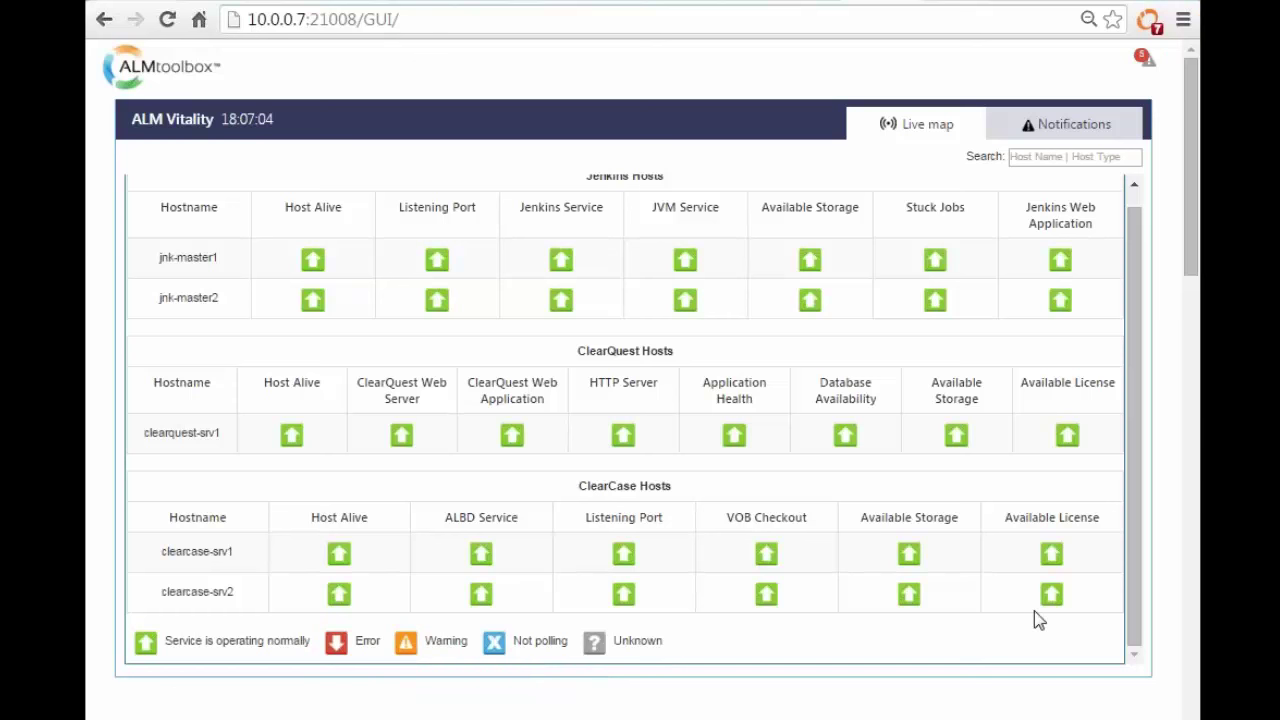
Step: Open the list of notifications and select the Application Health error of the ClearQuest server in row 3
{"action": "left_click", "coordinate": [1070, 139]}
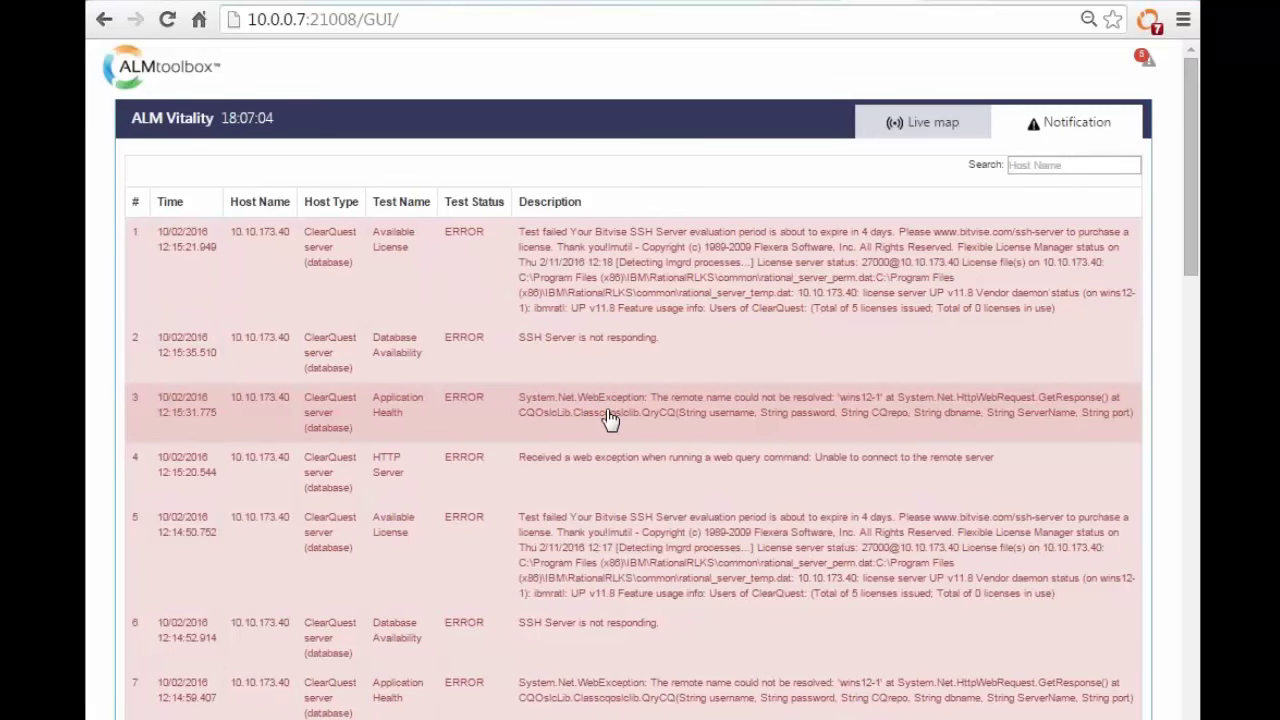
{"action": "left_click", "coordinate": [622, 430]}
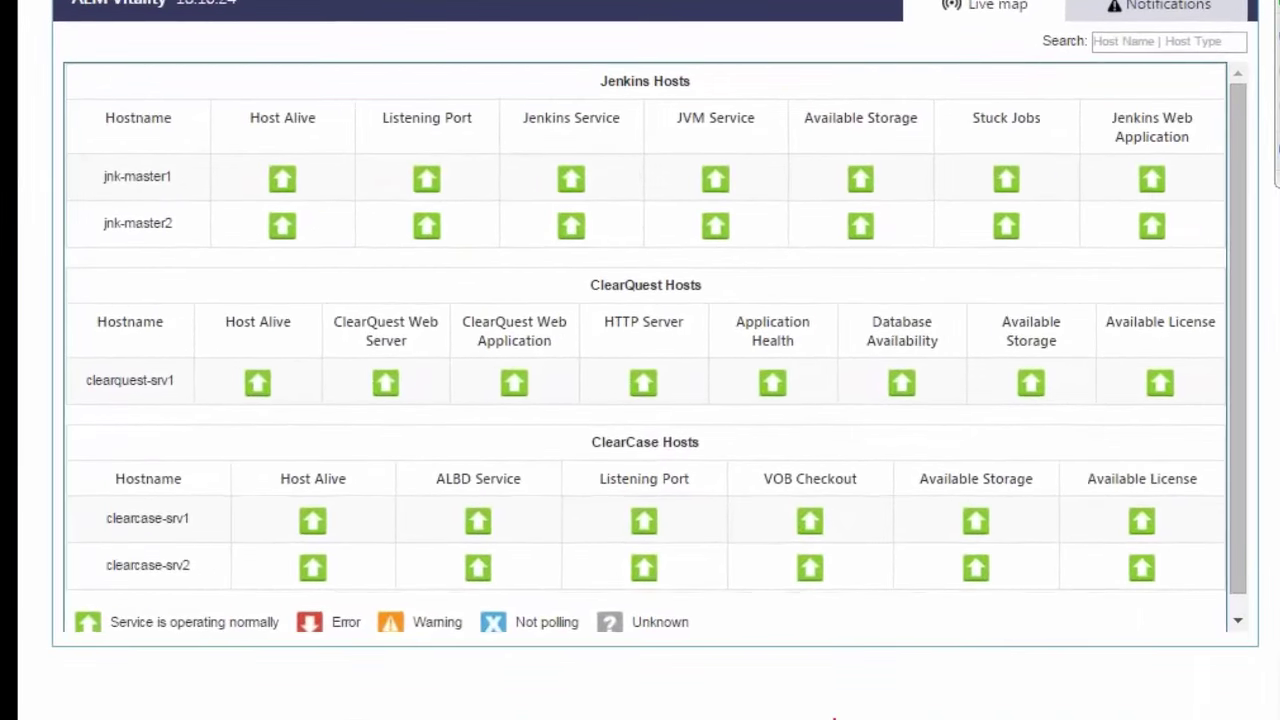
Step: Bracket the ClearCase hostnames and underline the ALBD Service, Listening Port, VOB Checkout, Available Storage and Available License headings on the live map
{"action": "mouse_move", "coordinate": [70, 442]}
{"action": "left_mouse_down"}
{"action": "mouse_move", "coordinate": [48, 470]}
{"action": "mouse_move", "coordinate": [110, 603]}
{"action": "mouse_move", "coordinate": [160, 578]}
{"action": "left_mouse_up"}
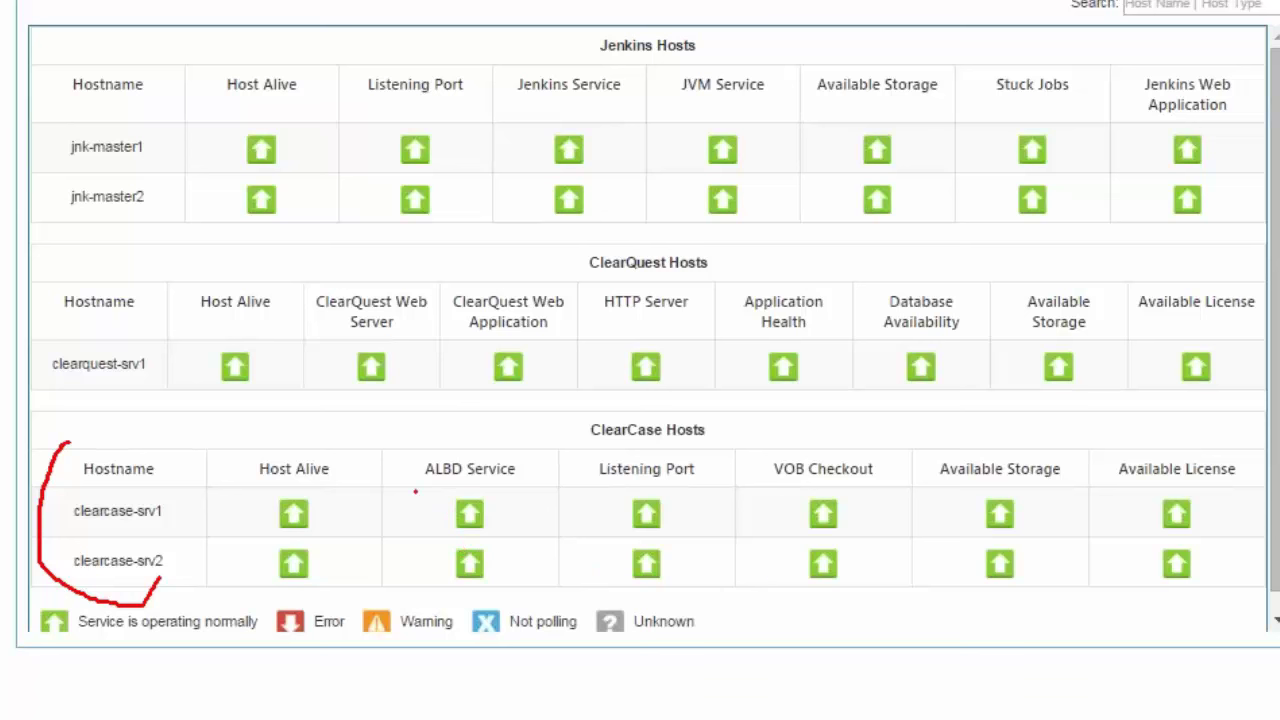
{"action": "left_click_drag", "start_coordinate": [415, 491], "coordinate": [518, 491]}
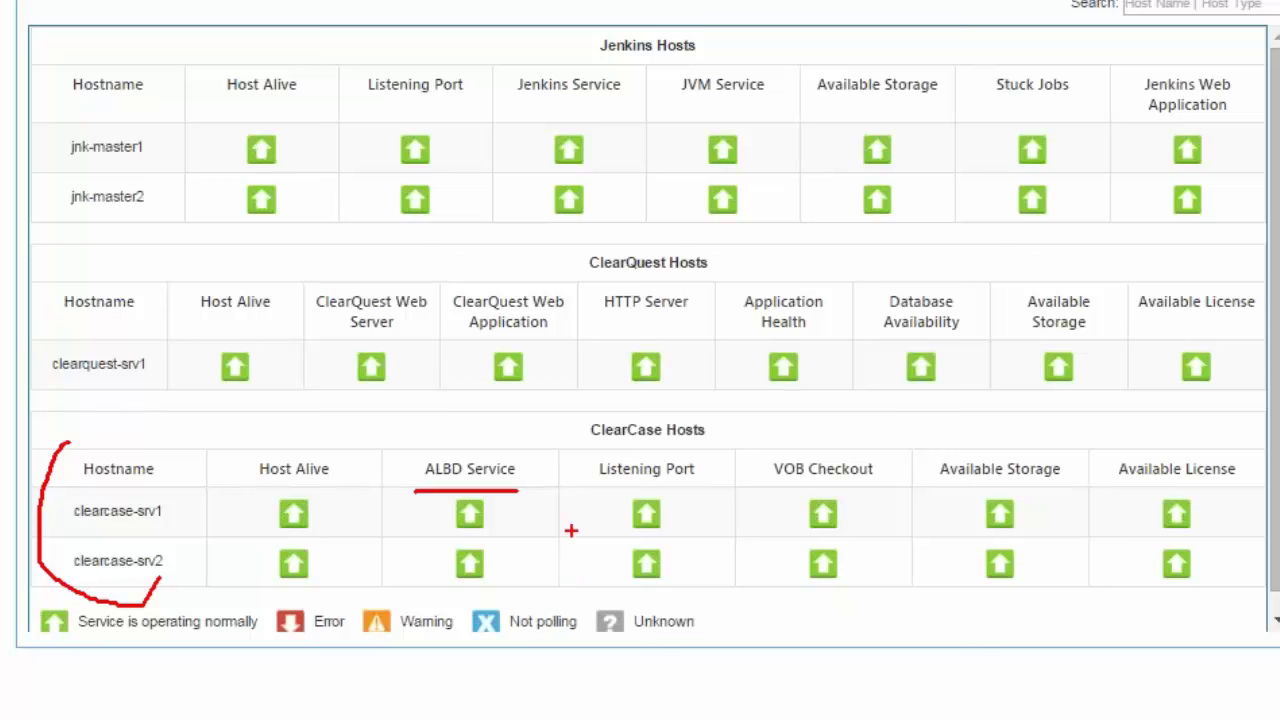
{"action": "left_click_drag", "start_coordinate": [594, 487], "coordinate": [663, 487]}
{"action": "left_click_drag", "start_coordinate": [774, 487], "coordinate": [870, 486]}
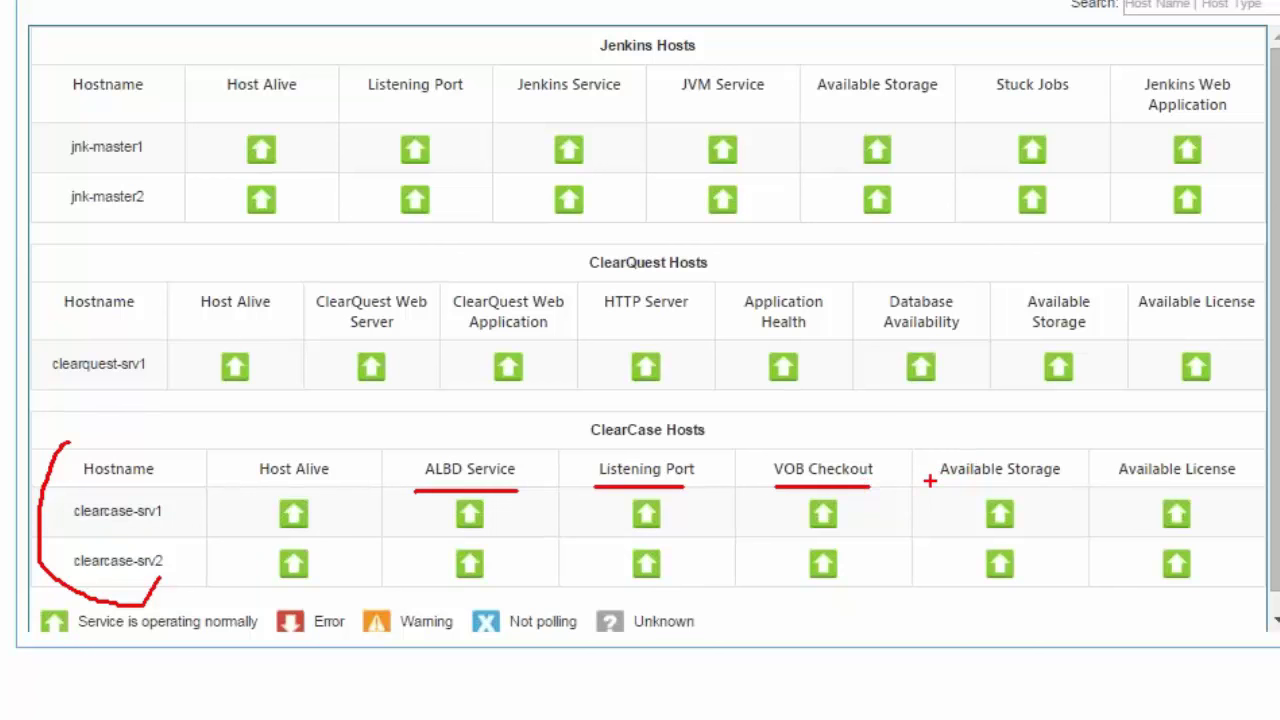
{"action": "left_click_drag", "start_coordinate": [931, 481], "coordinate": [1014, 481]}
{"action": "left_click_drag", "start_coordinate": [1112, 488], "coordinate": [1204, 482]}
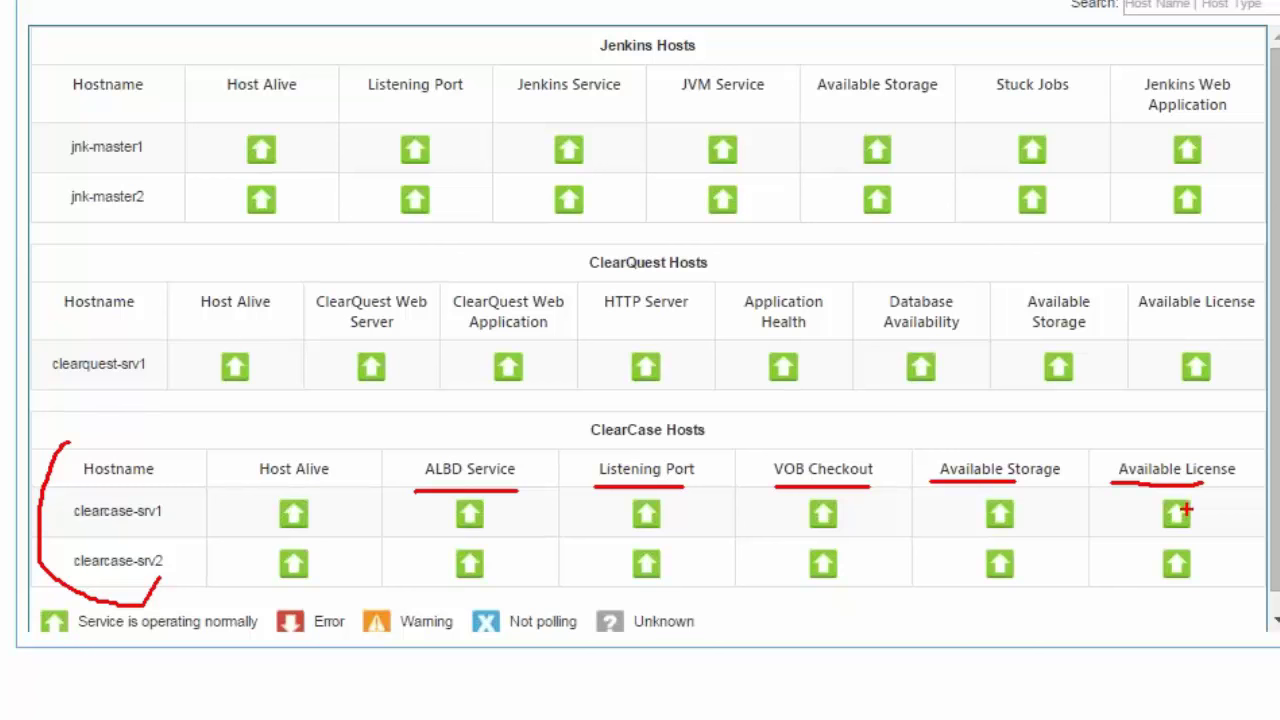
{"action": "key", "text": "Escape"}
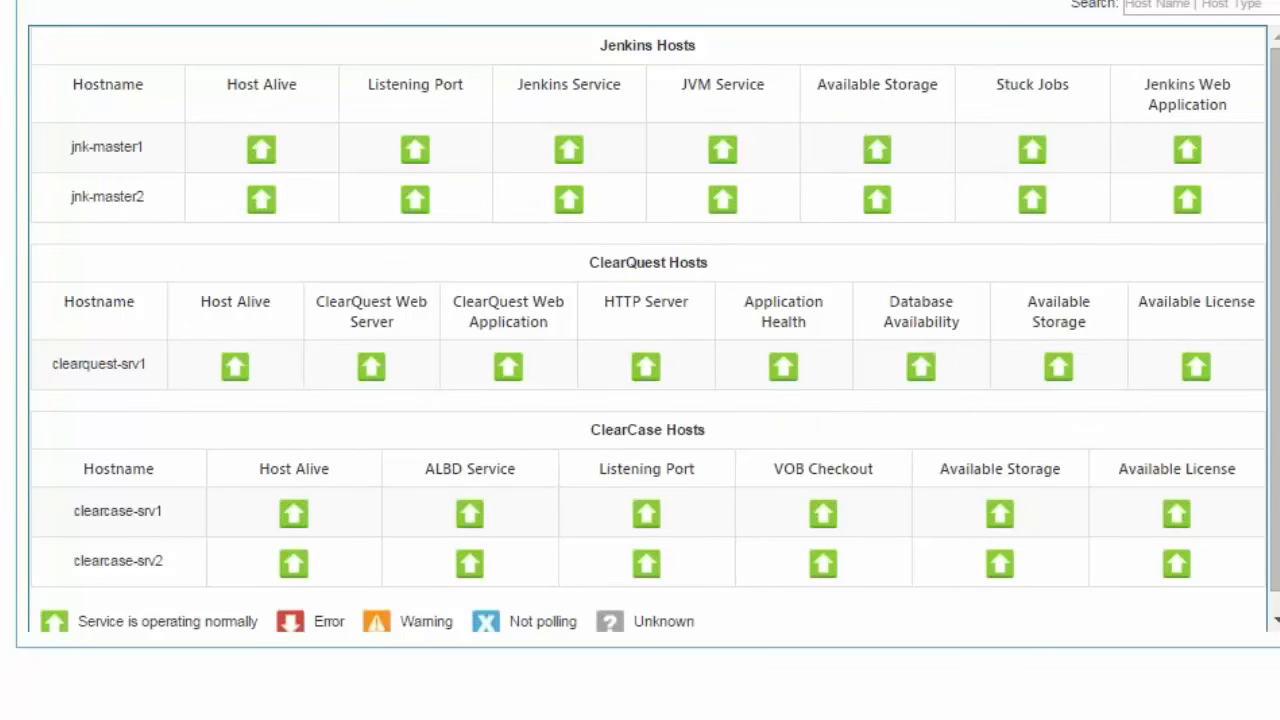
Step: Circle the ClearQuest Hosts title and underline its check headings from Host Alive to Available License, leaving out HTTP Server
{"action": "mouse_move", "coordinate": [622, 238]}
{"action": "left_mouse_down"}
{"action": "mouse_move", "coordinate": [556, 266]}
{"action": "mouse_move", "coordinate": [718, 278]}
{"action": "left_mouse_up"}
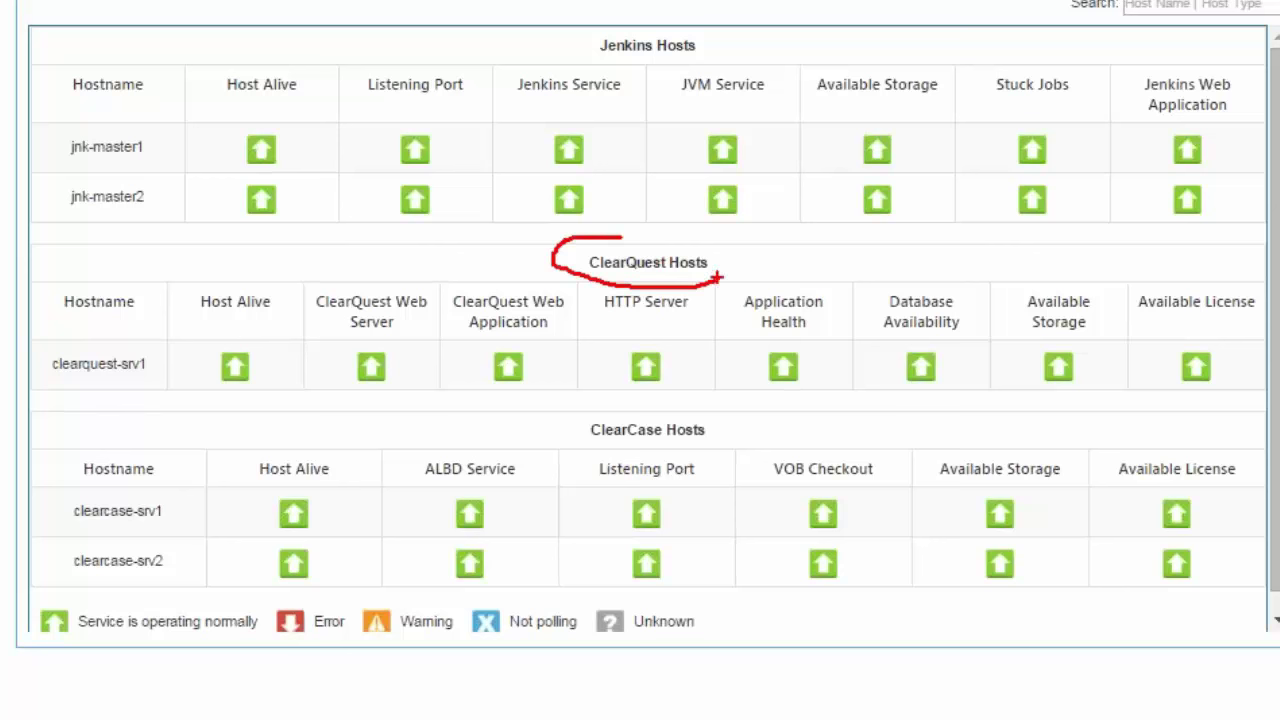
{"action": "left_click_drag", "start_coordinate": [207, 335], "coordinate": [278, 332]}
{"action": "left_click_drag", "start_coordinate": [317, 339], "coordinate": [412, 339]}
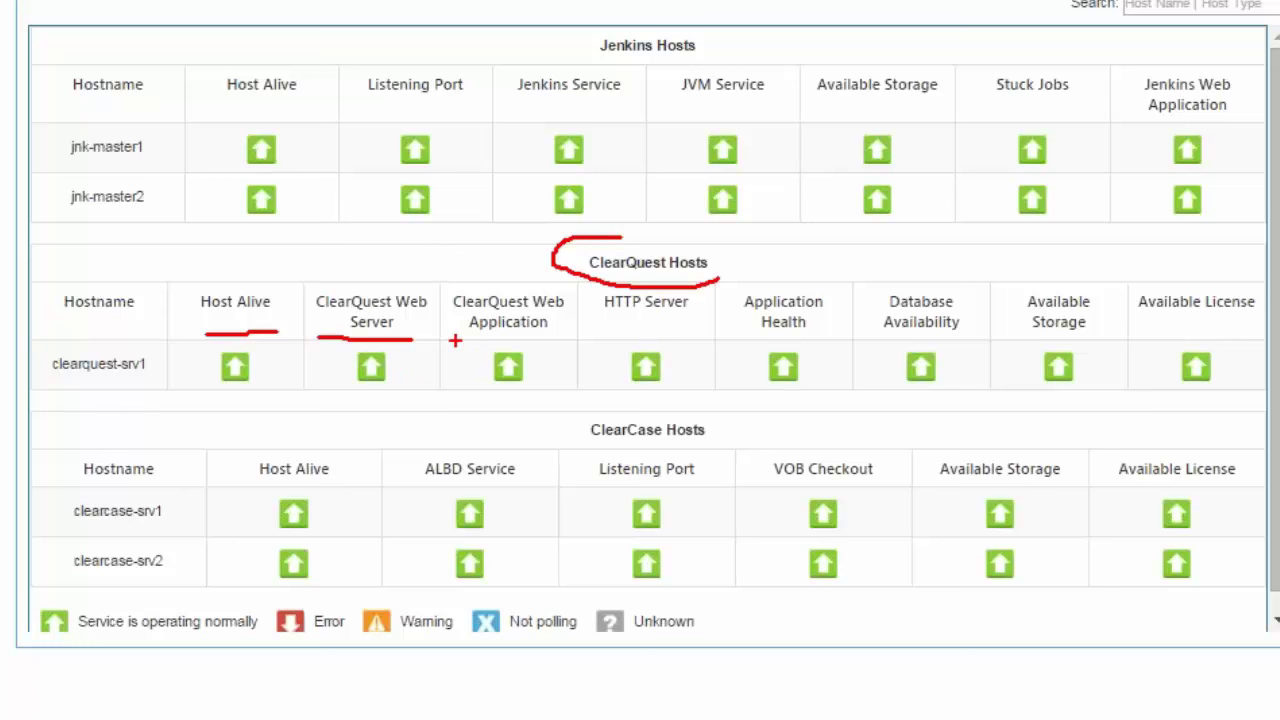
{"action": "left_click_drag", "start_coordinate": [455, 341], "coordinate": [545, 340]}
{"action": "left_click_drag", "start_coordinate": [878, 337], "coordinate": [963, 334]}
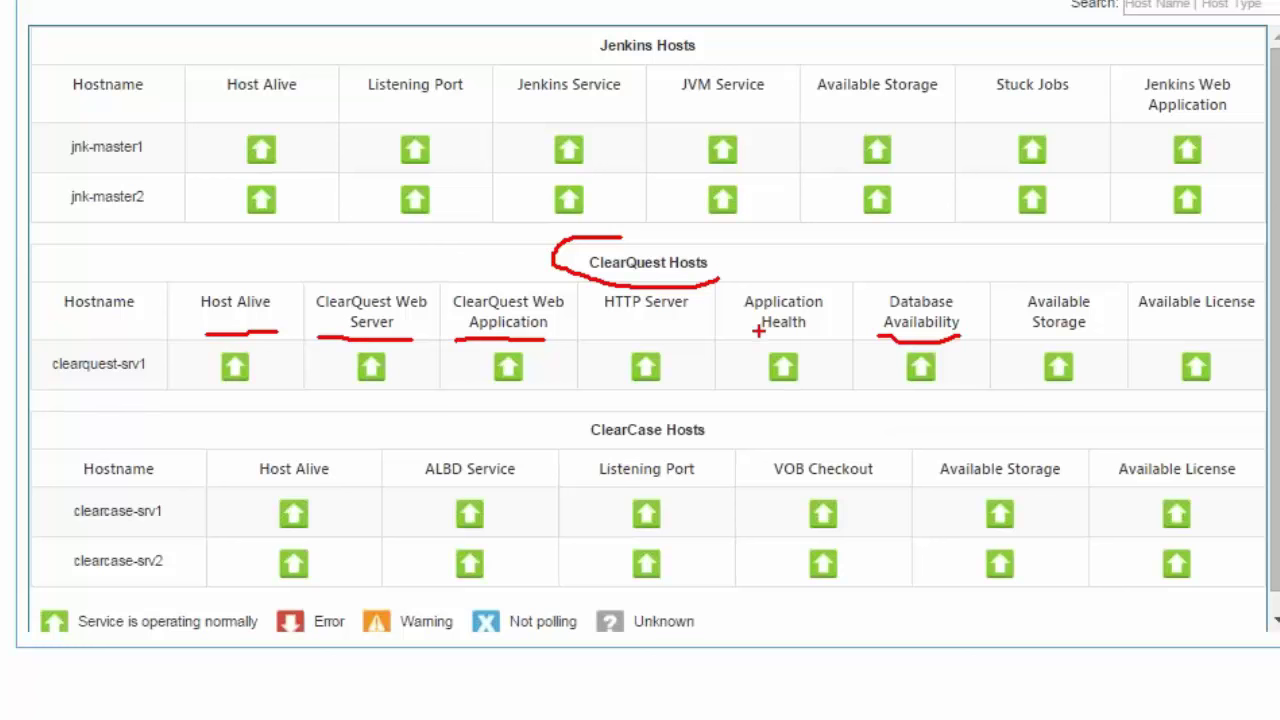
{"action": "left_click_drag", "start_coordinate": [743, 351], "coordinate": [836, 335]}
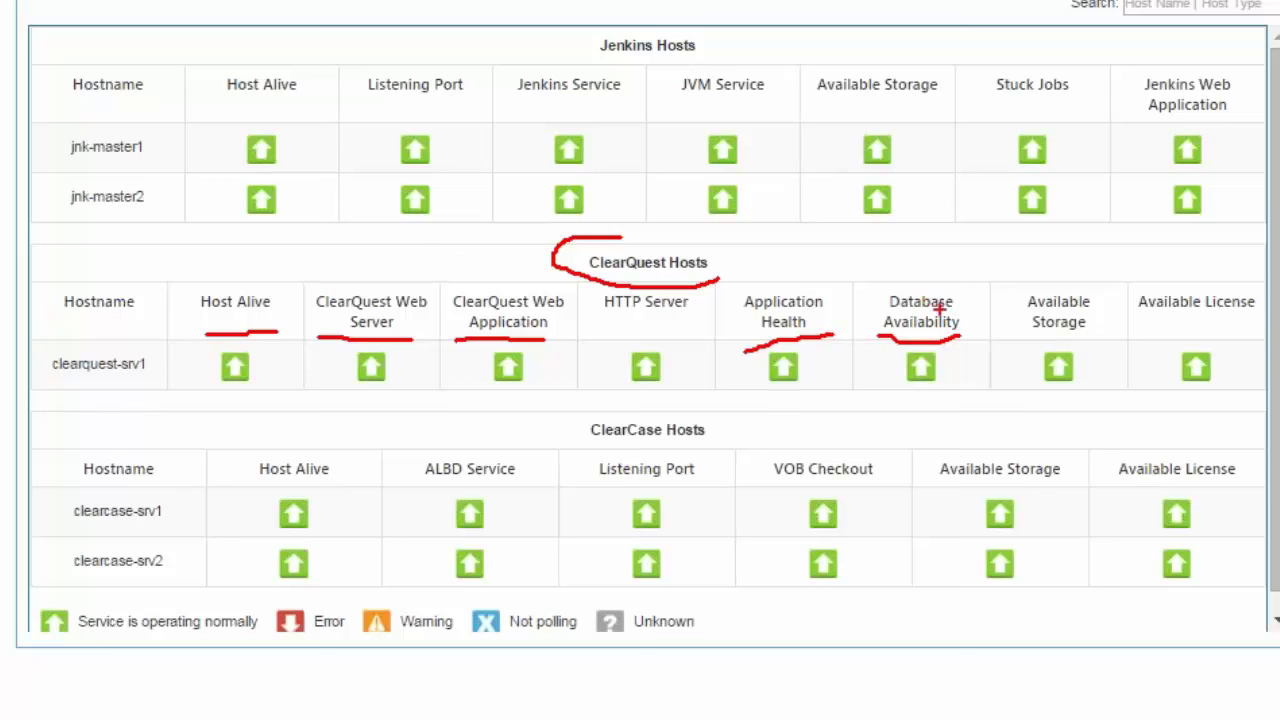
{"action": "left_click_drag", "start_coordinate": [1004, 331], "coordinate": [1080, 327]}
{"action": "left_click_drag", "start_coordinate": [1134, 327], "coordinate": [1198, 315]}
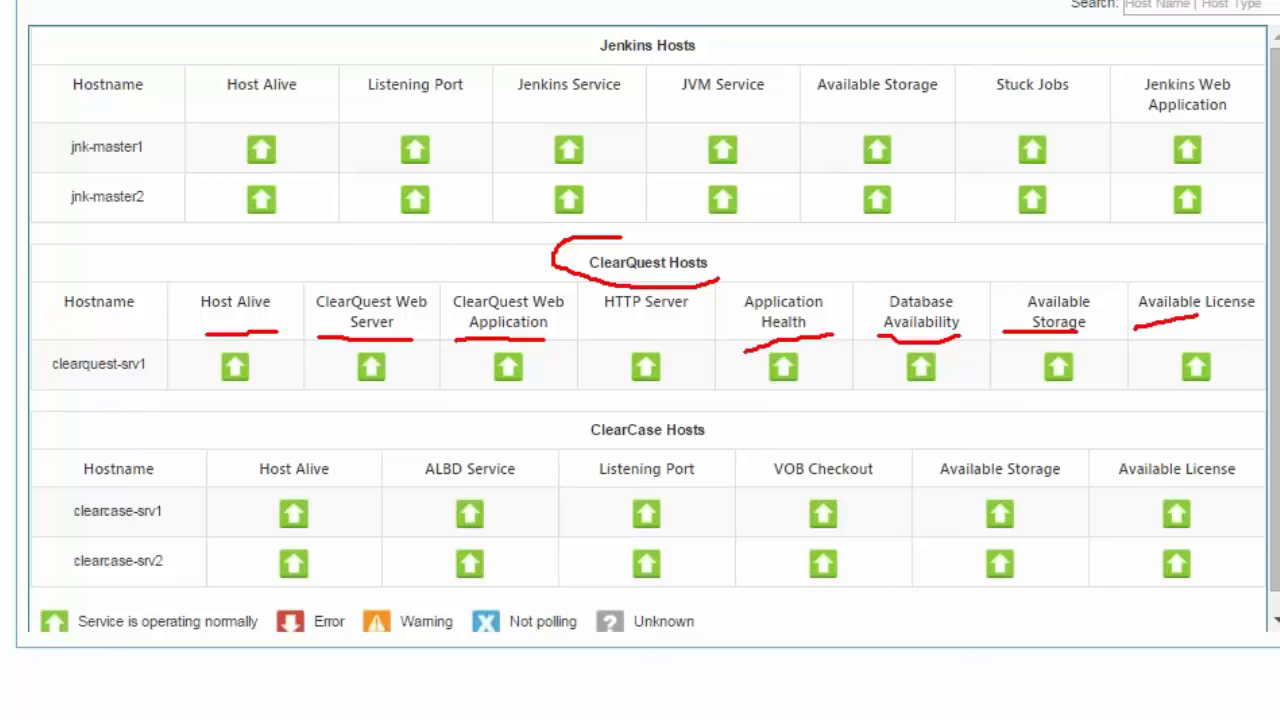
{"action": "left_click_drag", "start_coordinate": [1208, 316], "coordinate": [1196, 310]}
Step: Clear the annotations from the live map and switch back to the PowerPoint slide show
{"action": "key", "text": "Escape"}
{"action": "key", "text": "alt+Tab"}
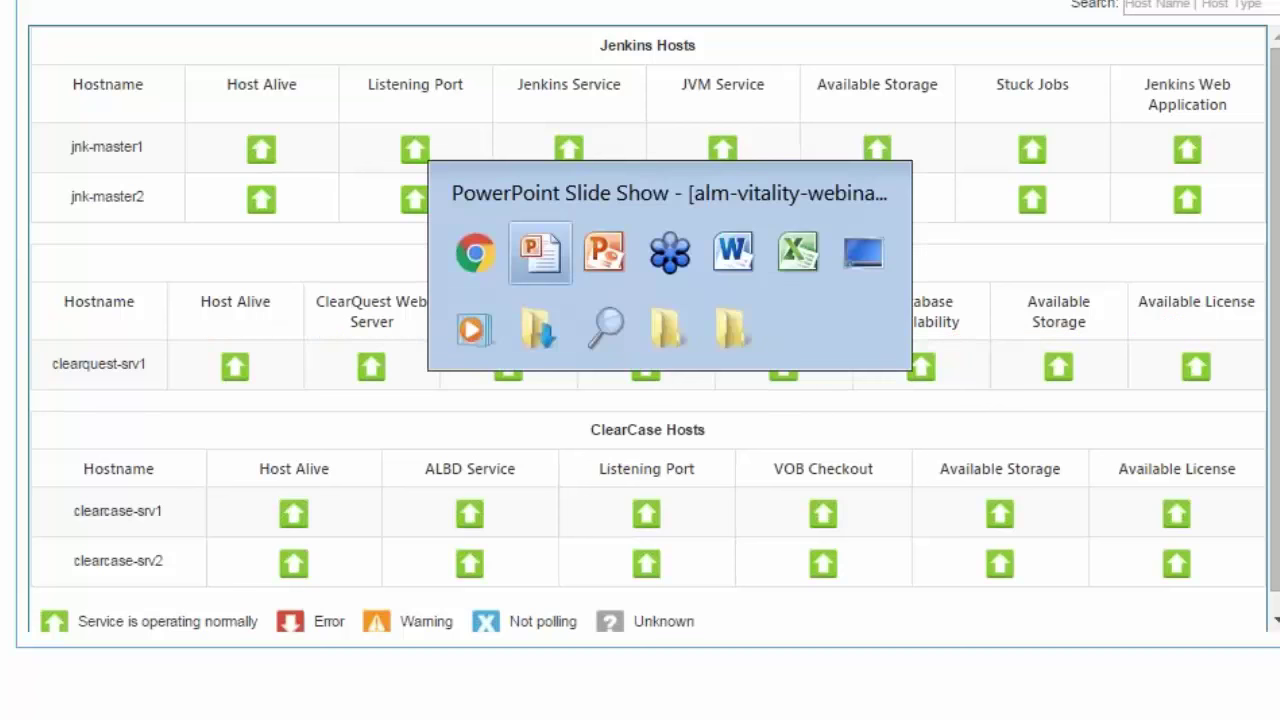